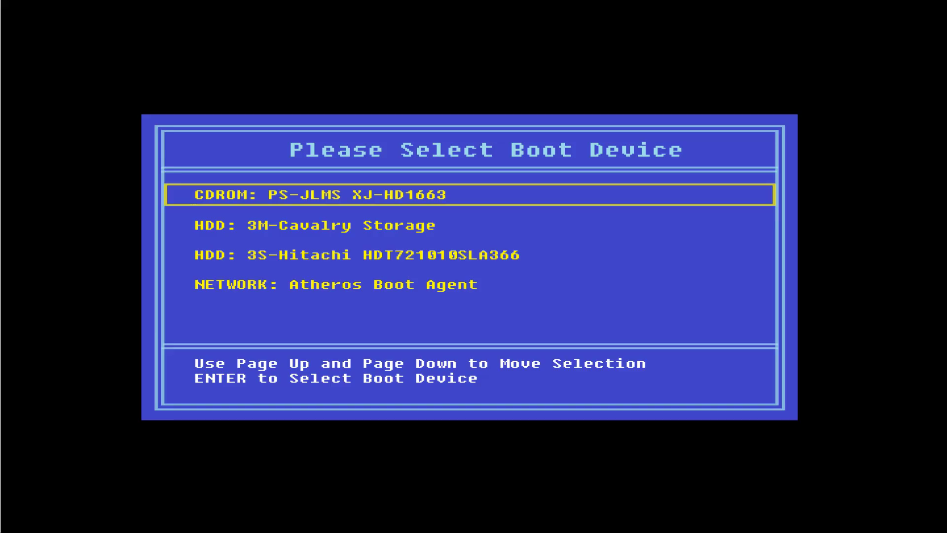
# Select HDD: 3M-Cavalry Storage as the boot drive in the BIOS boot menu
pyautogui.press('pagedown')
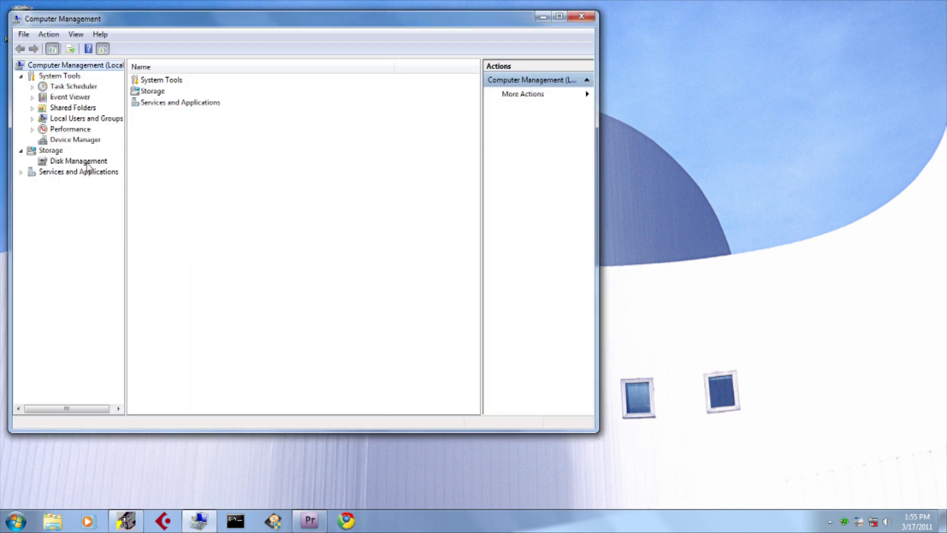
# From Disk Management, open Check Disk for Bad Drive (G:) with bad-sector recovery also ticked
pyautogui.click(87, 164)
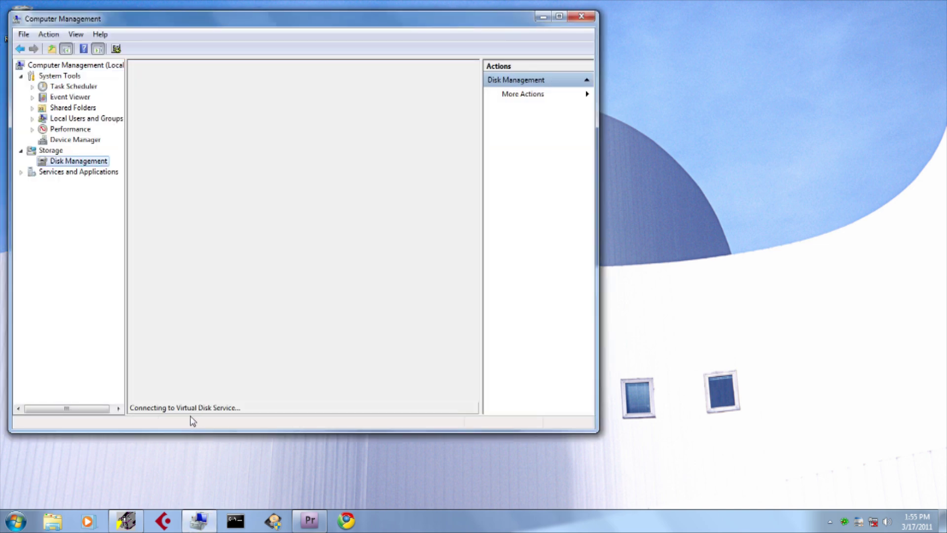
pyautogui.rightClick(381, 329)
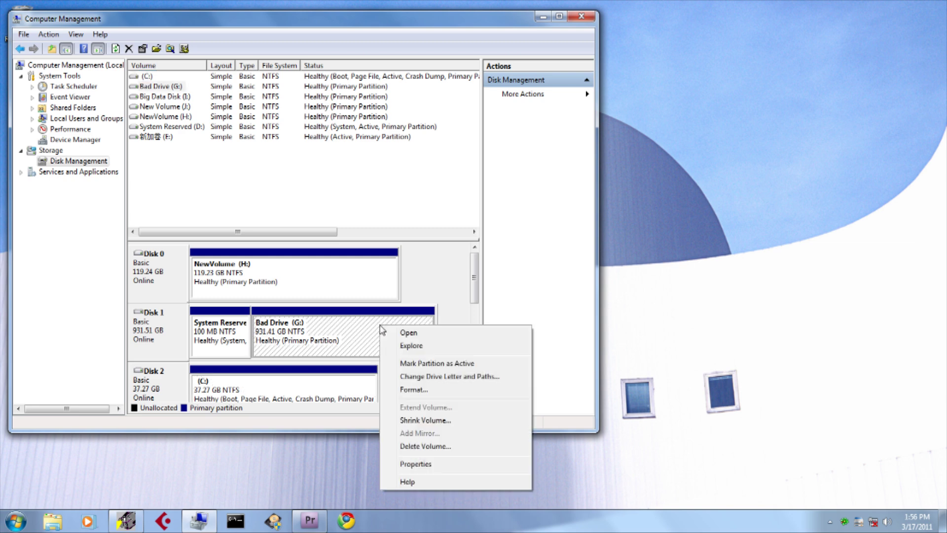
pyautogui.click(417, 462)
pyautogui.click(501, 250)
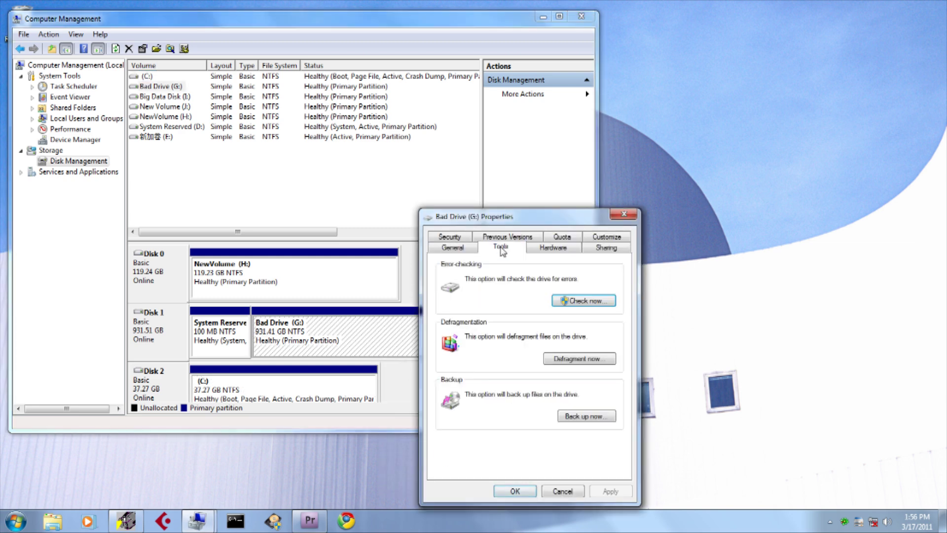
pyautogui.click(585, 301)
pyautogui.click(406, 240)
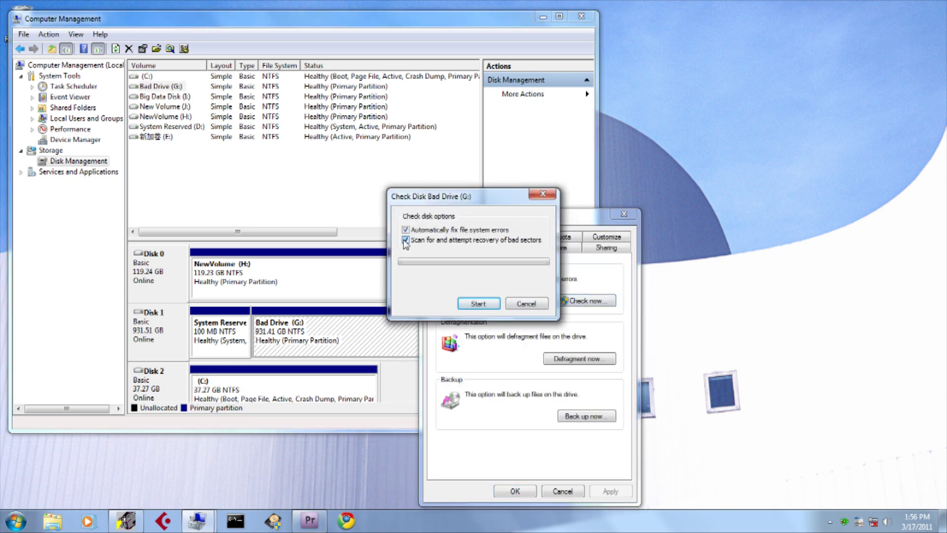